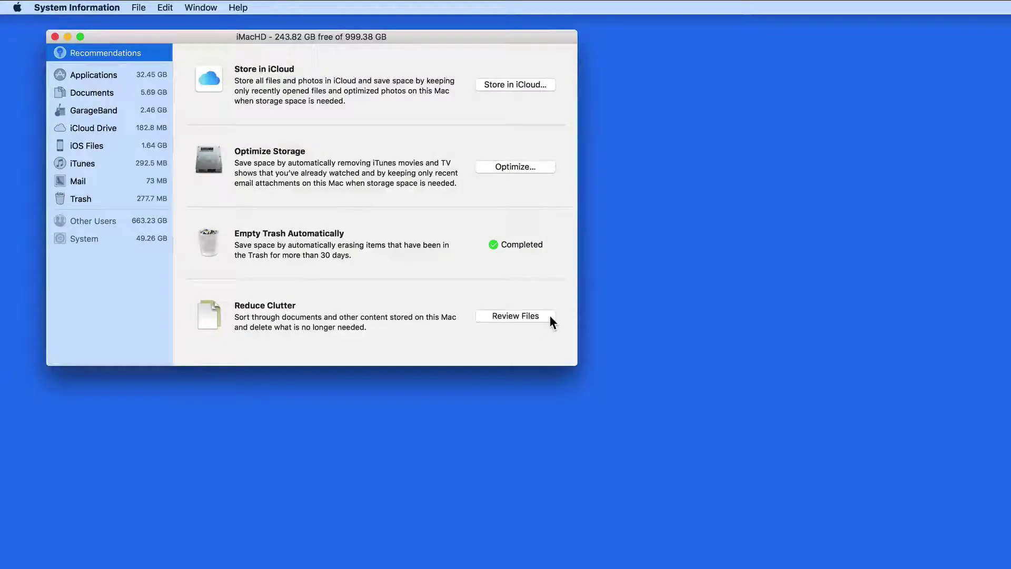
Open the Documents large-files review and locate Rec 07-16-16.trec in its Temporary Recordings folder in Finder
{"action": "left_click", "coordinate": [537, 316]}
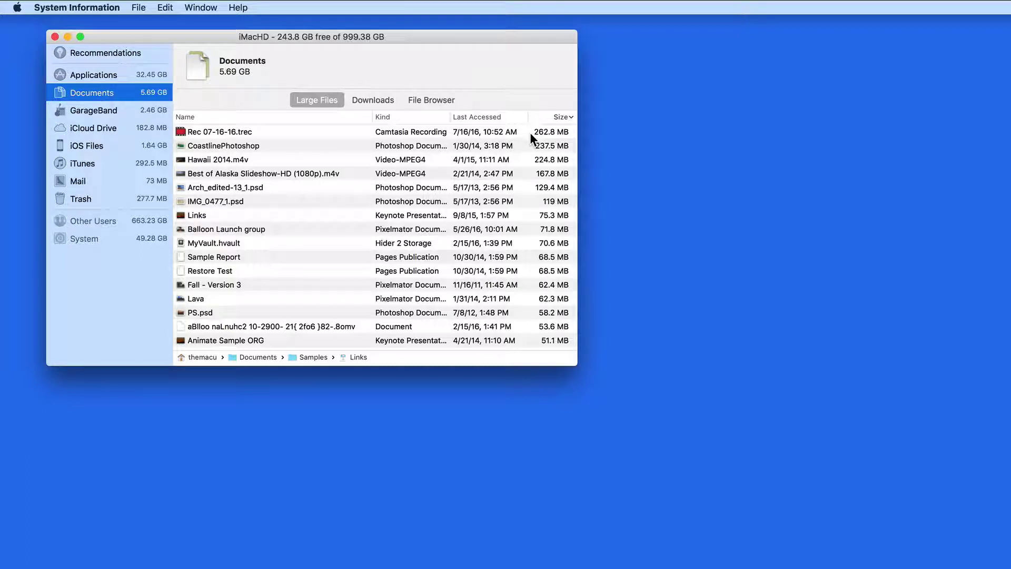
{"action": "mouse_move", "coordinate": [366, 136]}
{"action": "left_click", "coordinate": [364, 131]}
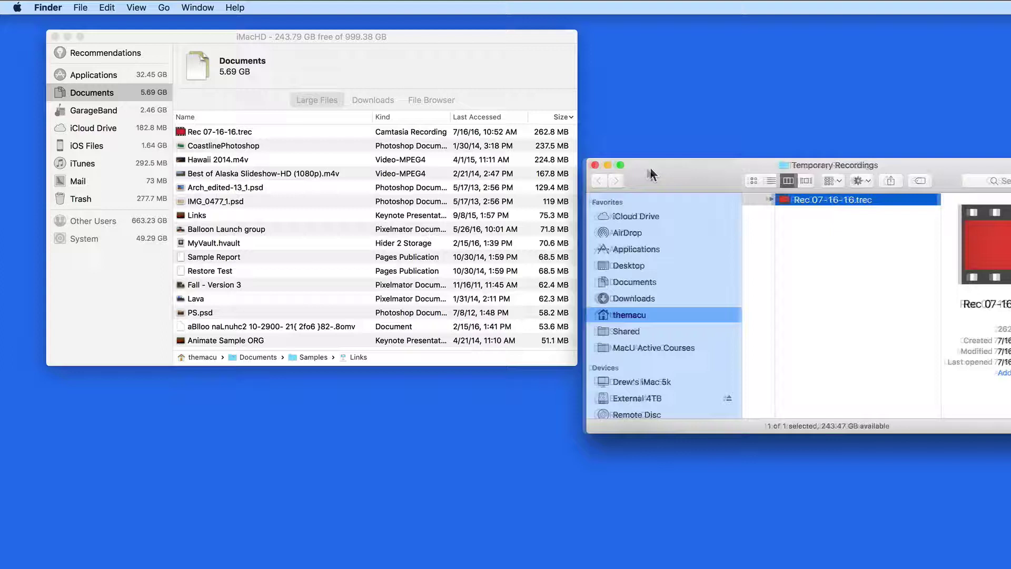
{"action": "left_click_drag", "start_coordinate": [656, 167], "coordinate": [430, 215]}
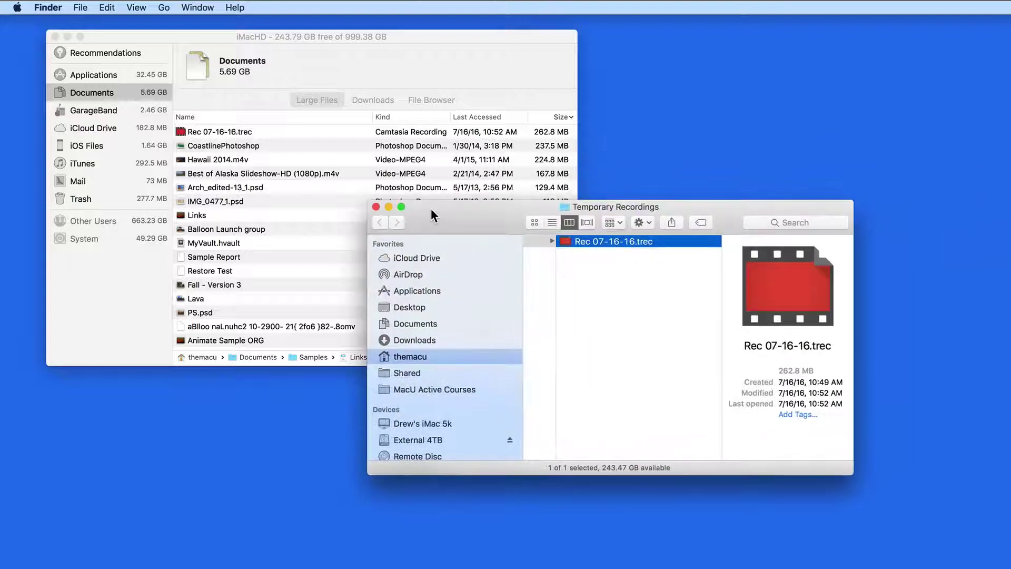
{"action": "left_click", "coordinate": [376, 206]}
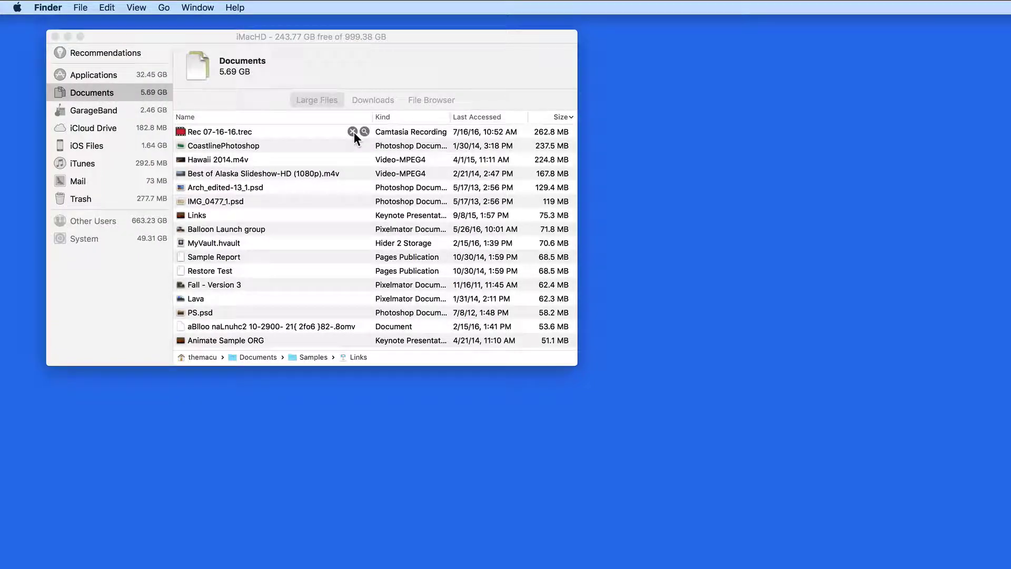
Remove the 262.8 MB Rec 07-16-16.trec recording, shrinking Documents to 5.43 GB
{"action": "left_click", "coordinate": [353, 132]}
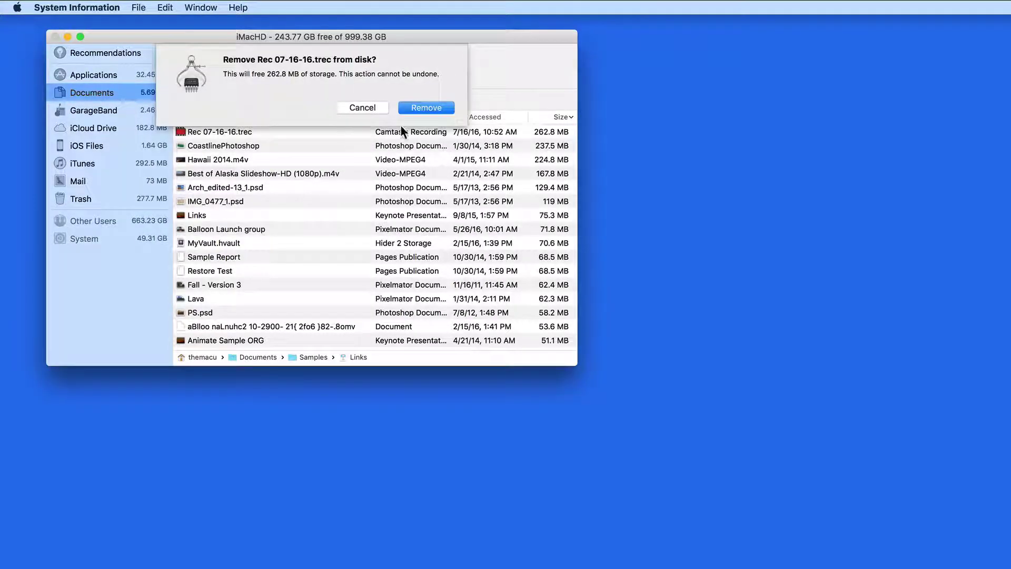
{"action": "left_click", "coordinate": [432, 107]}
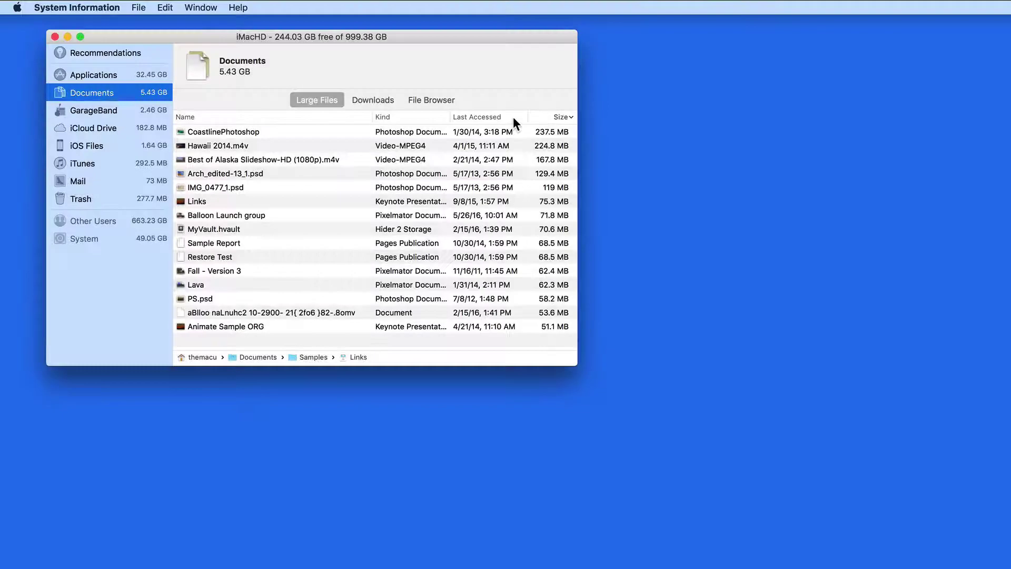
Sort the Documents file list by Last Accessed, oldest first, starting with Fall - Version 3
{"action": "left_click", "coordinate": [513, 118]}
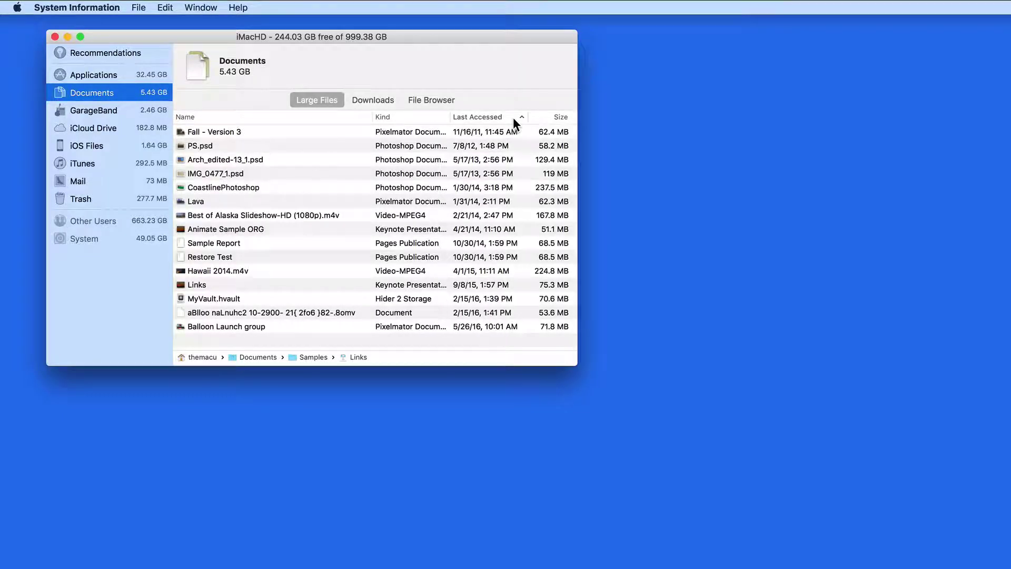
{"action": "mouse_move", "coordinate": [316, 201]}
{"action": "mouse_move", "coordinate": [514, 202]}
{"action": "left_click", "coordinate": [383, 98]}
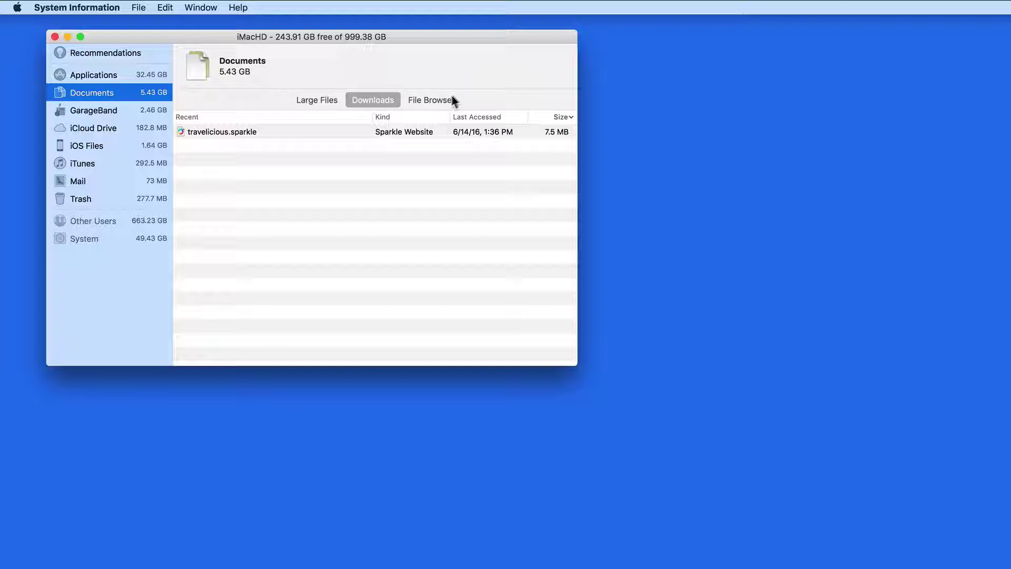
{"action": "left_click", "coordinate": [431, 100]}
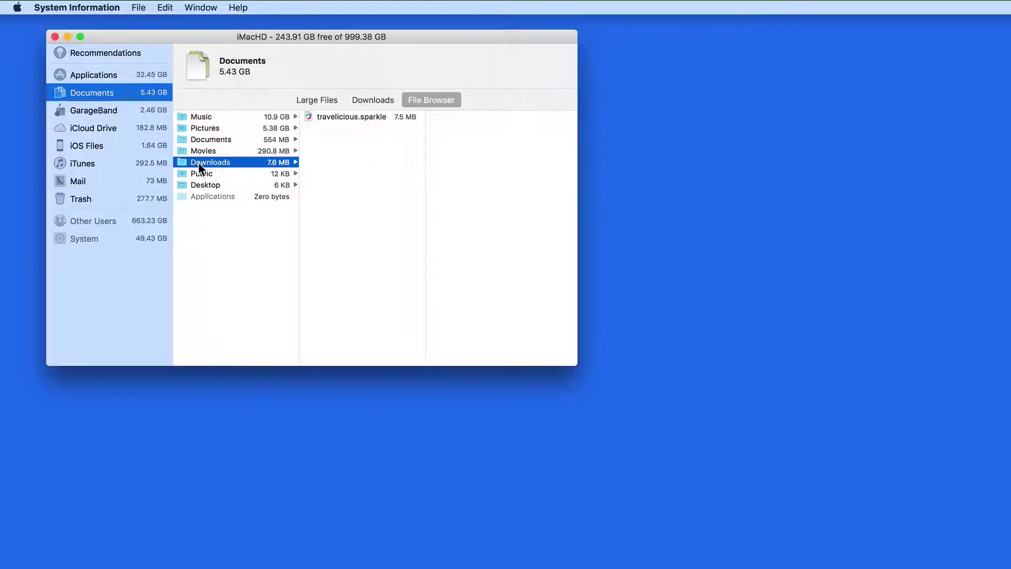
{"action": "left_click", "coordinate": [202, 140]}
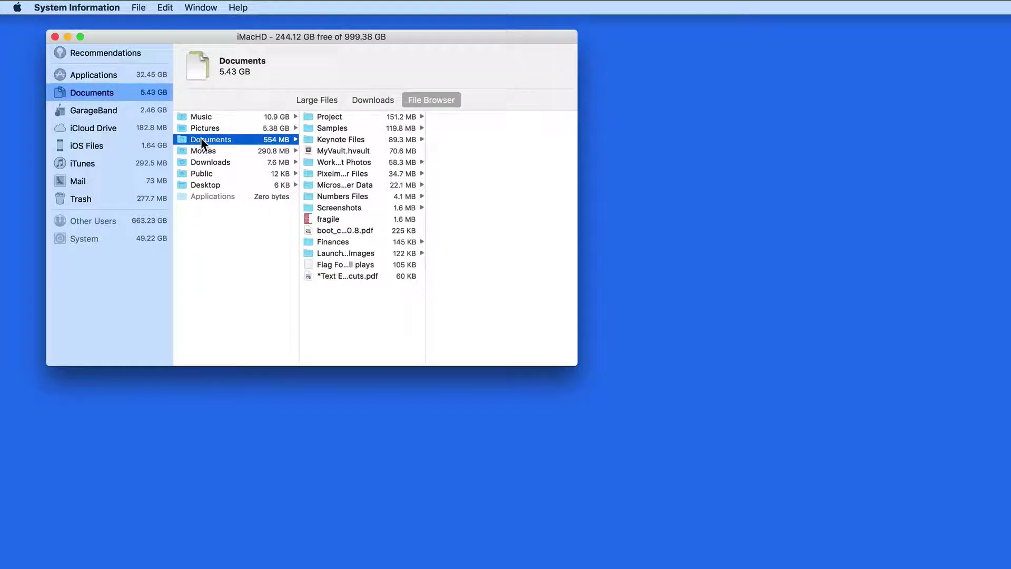
{"action": "left_click", "coordinate": [332, 127]}
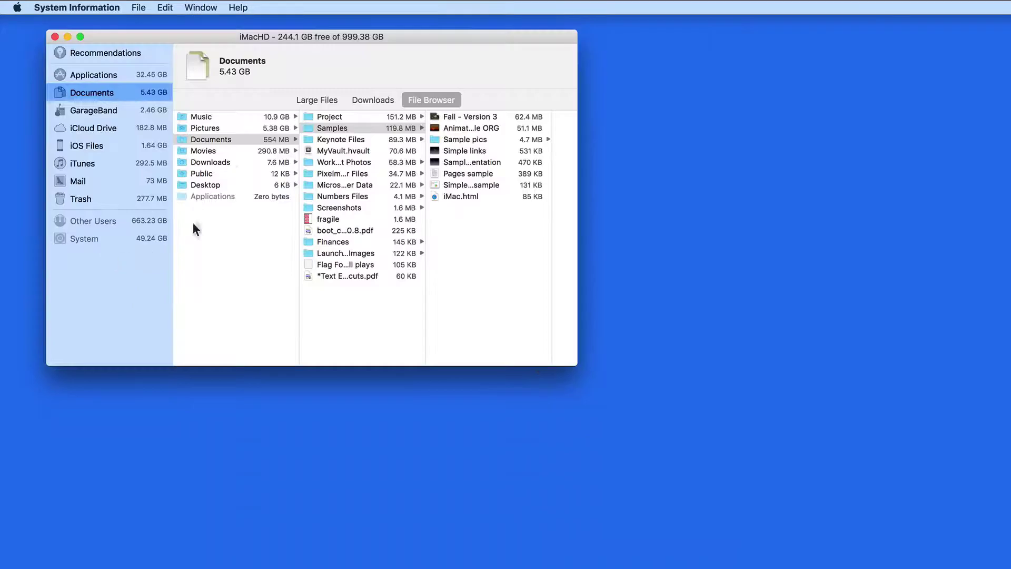
{"action": "left_click", "coordinate": [300, 100]}
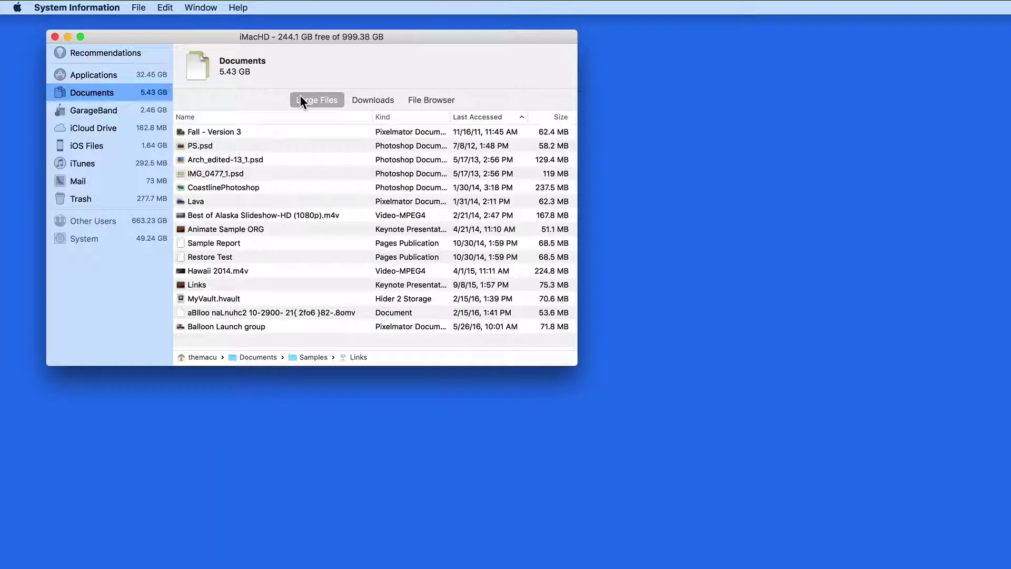